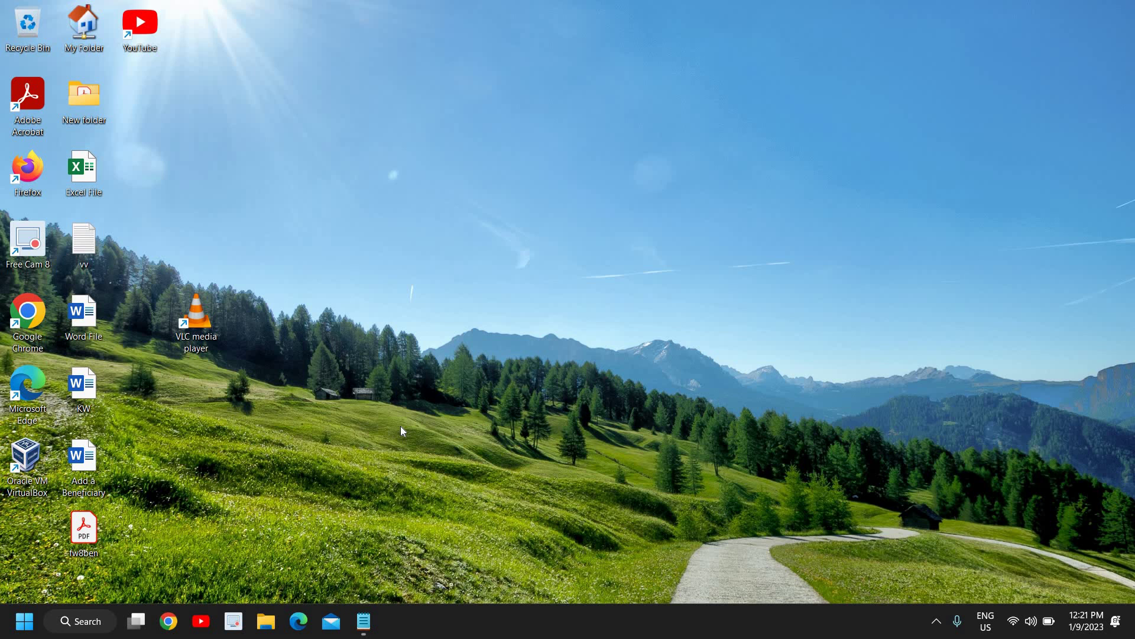
Launch Chrome and go to the Rufus website at rufus.ie.
click(169, 621)
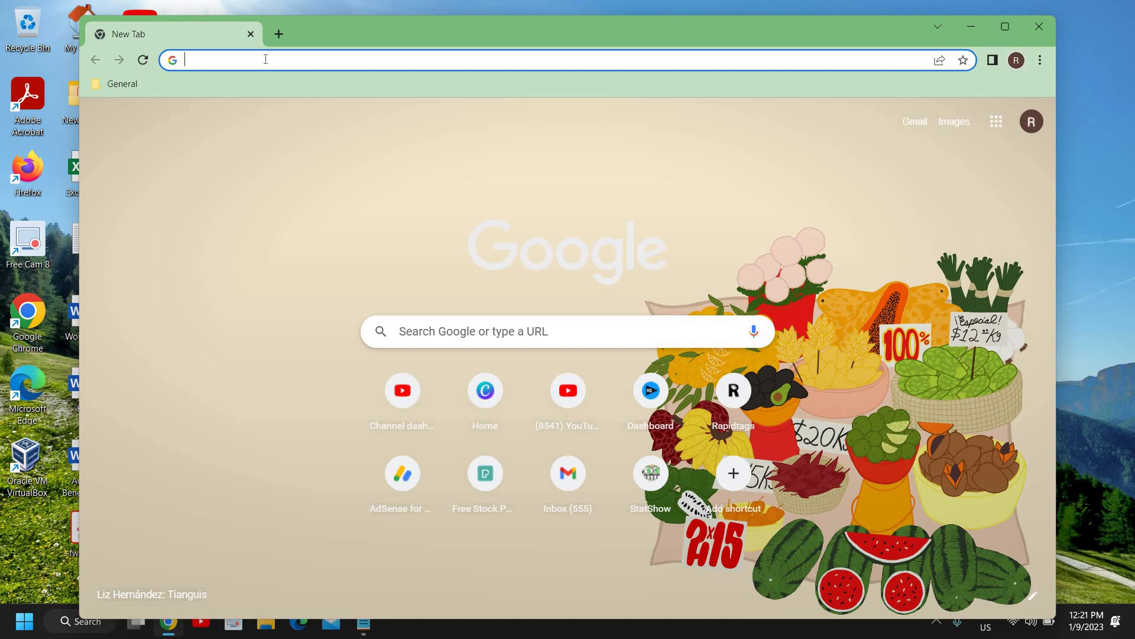
text(rufus)
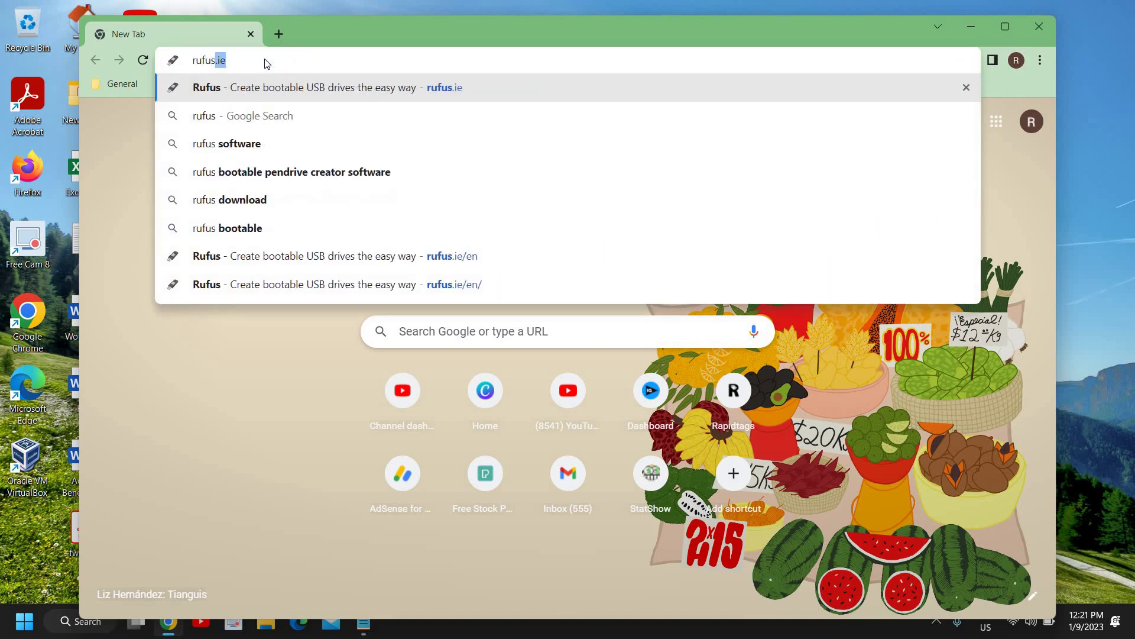
text(.ie)
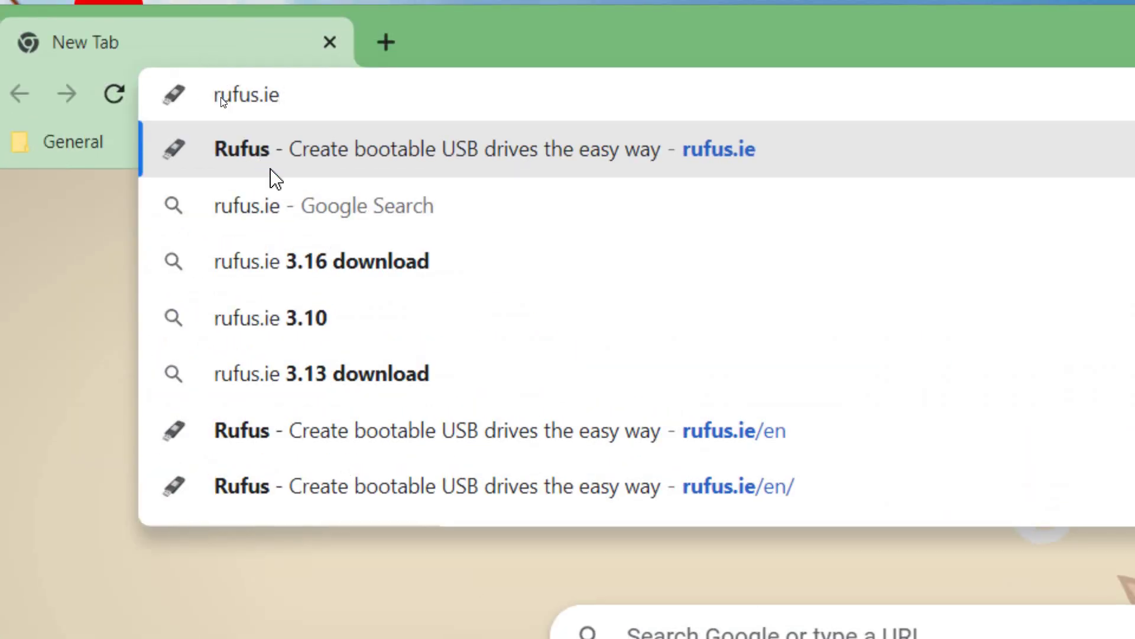
click(348, 149)
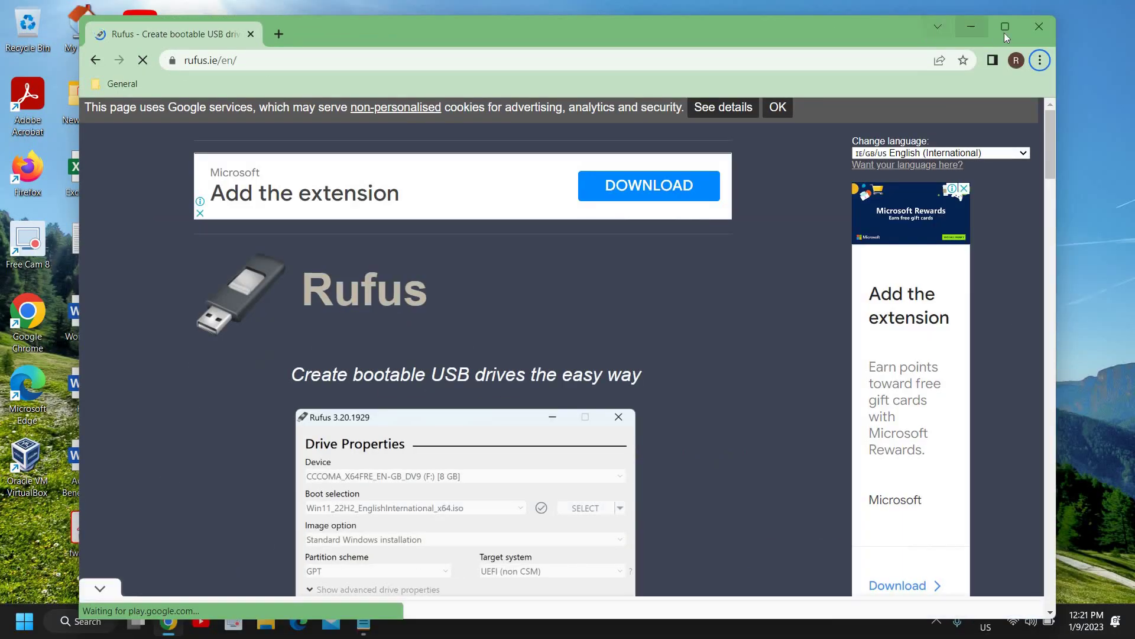
Maximize Chrome and scroll the Rufus page to its Download section offering Rufus 3.21.
click(1012, 26)
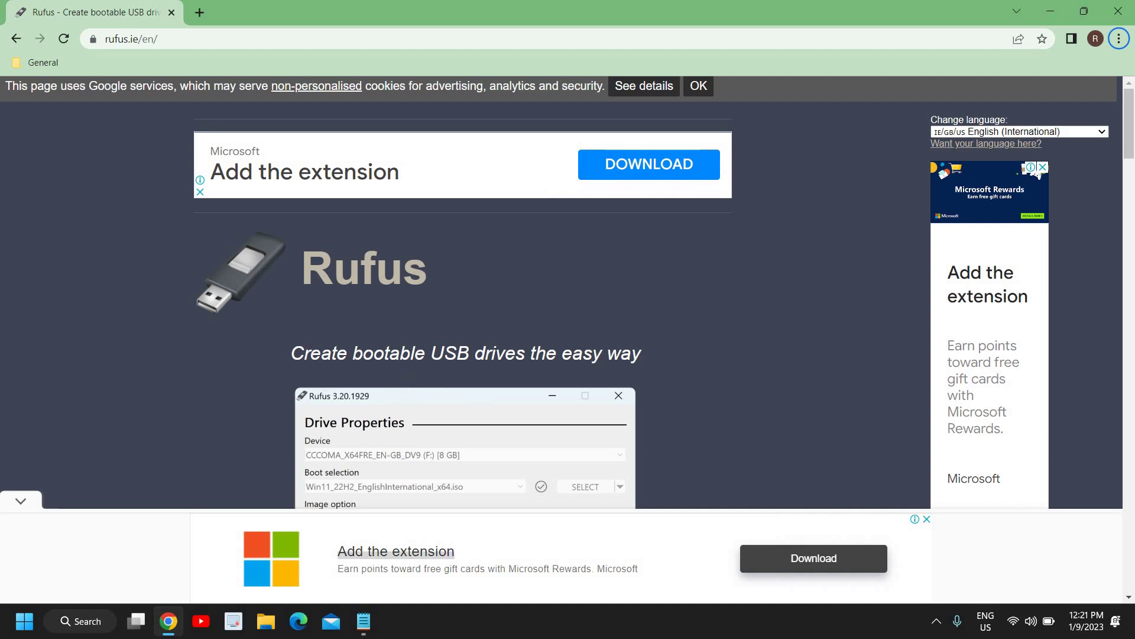
scroll(539, 358, down, 2)
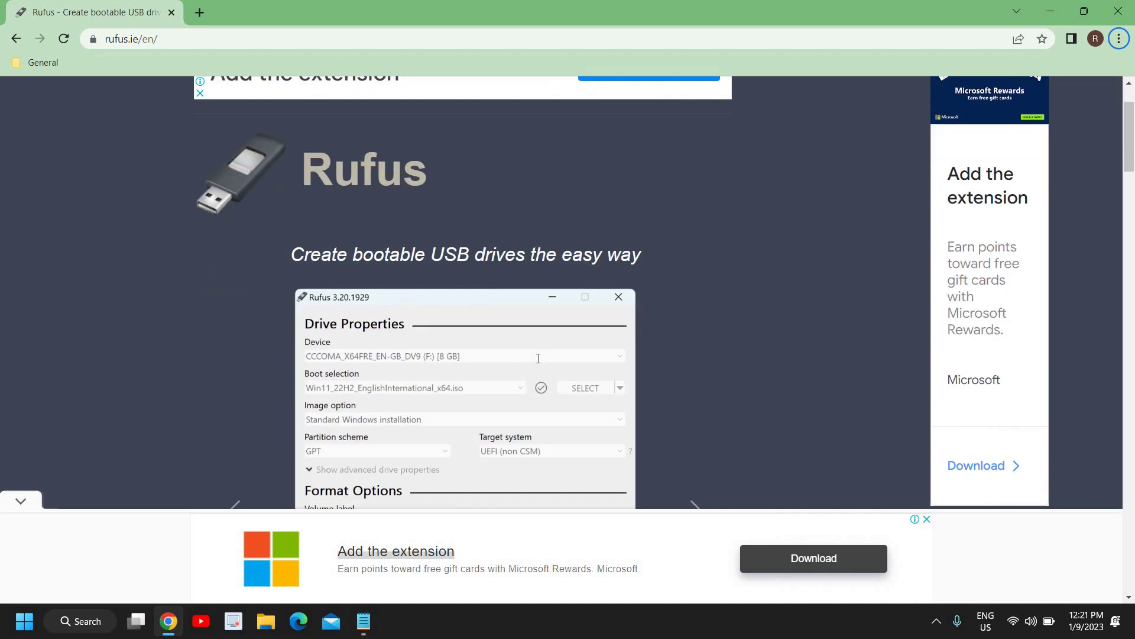
scroll(538, 358, down, 12)
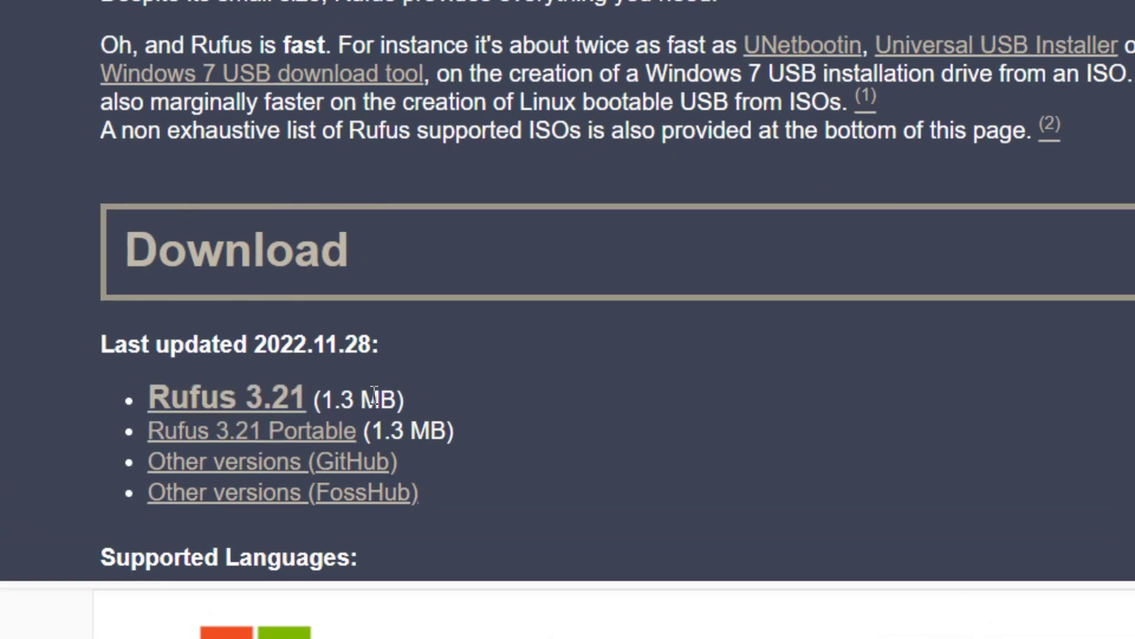
click(245, 435)
scroll(726, 367, down, 4)
scroll(722, 364, down, 6)
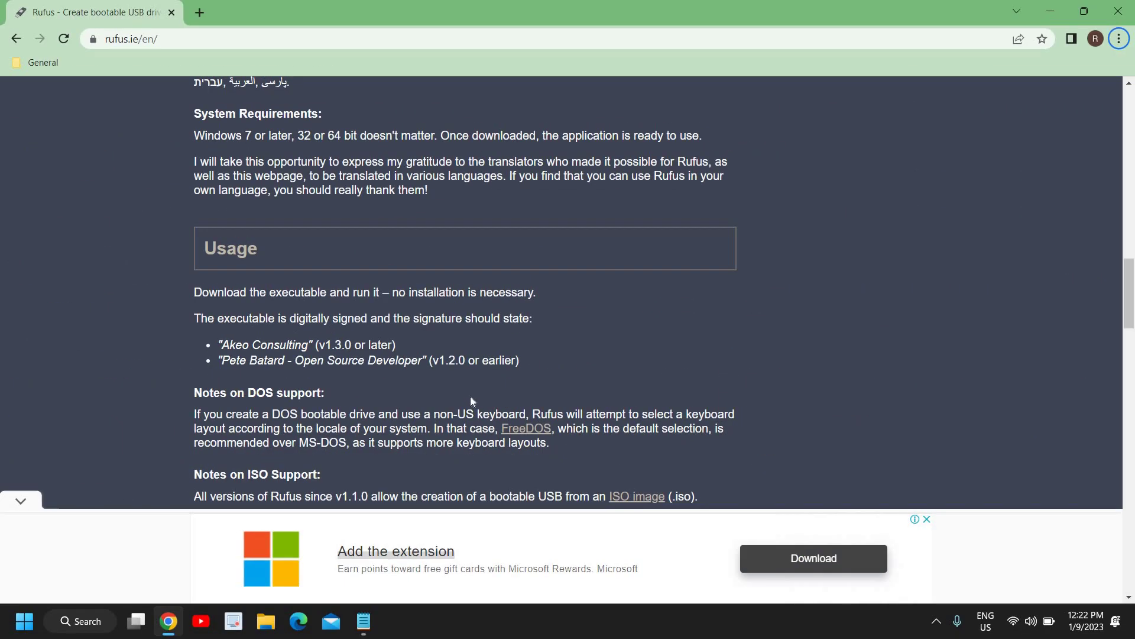
scroll(723, 367, up, 2)
scroll(470, 397, down, 10)
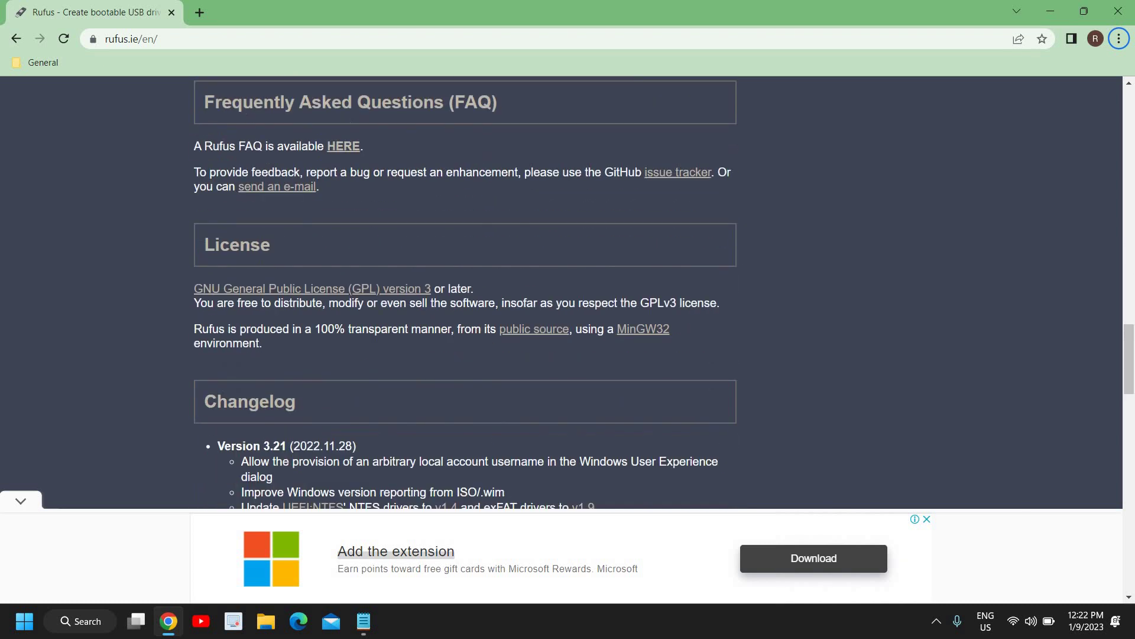
scroll(469, 393, up, 20)
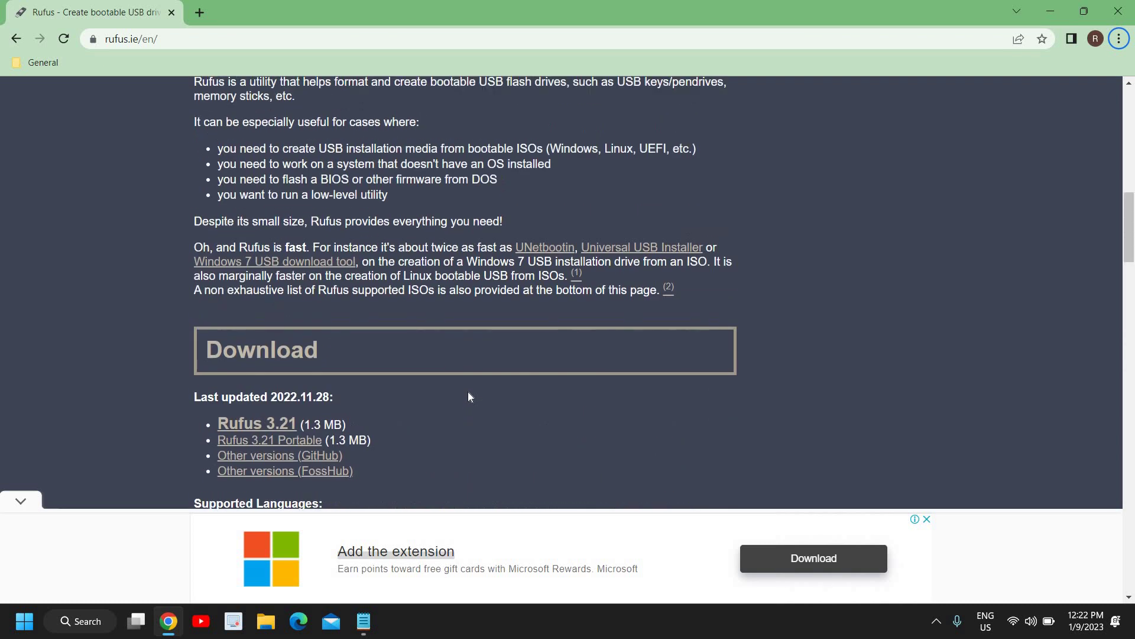
scroll(468, 393, down, 5)
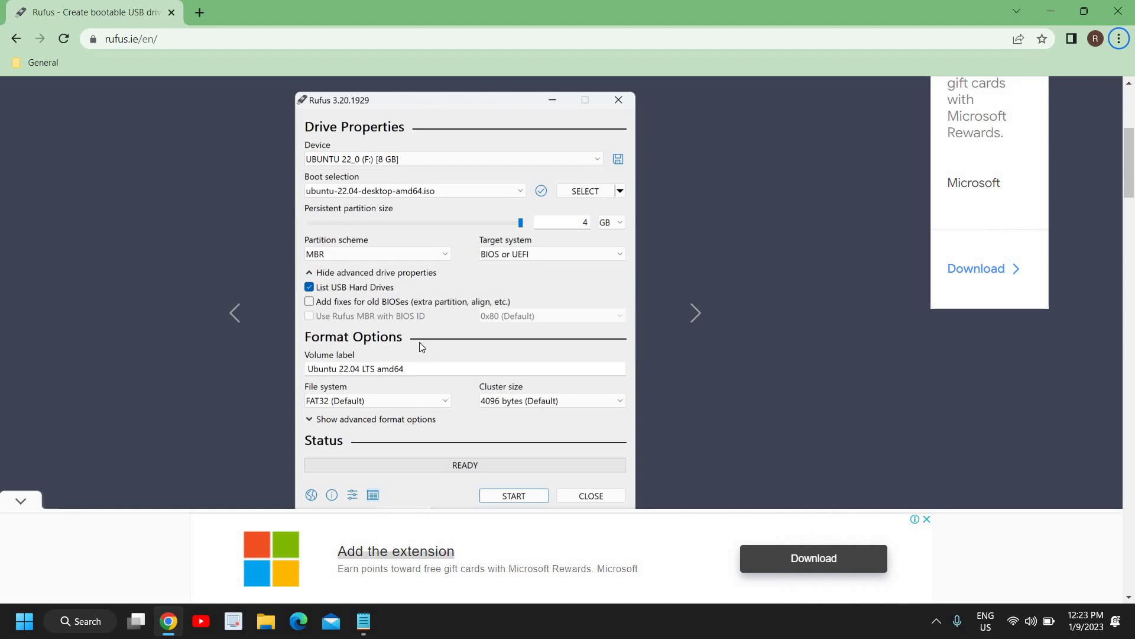
scroll(420, 342, down, 2)
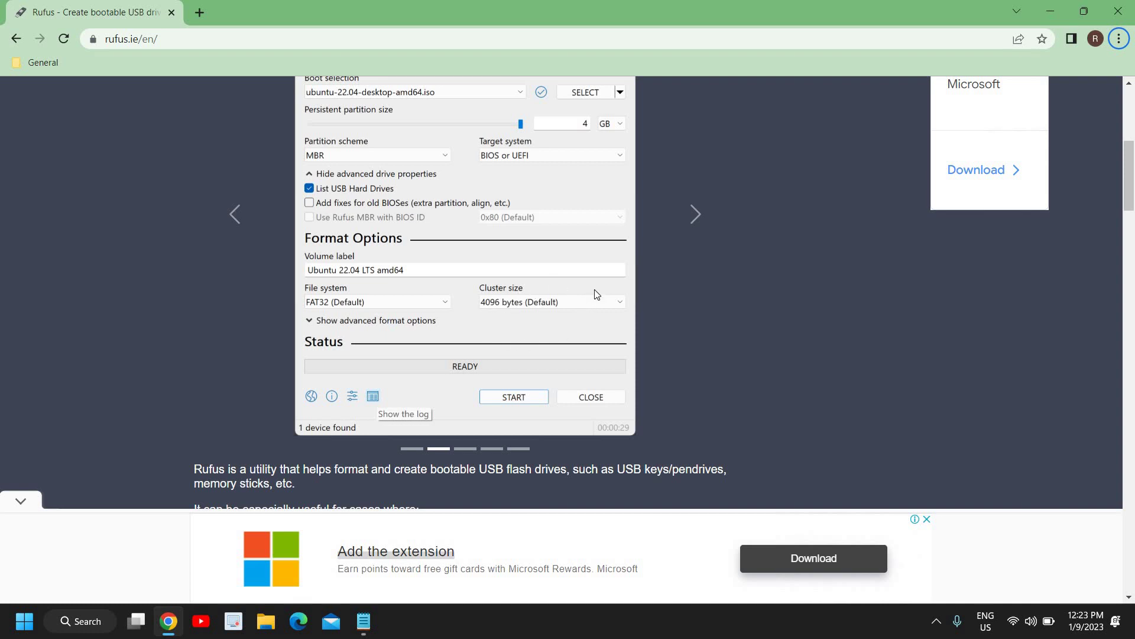
scroll(491, 285, up, 2)
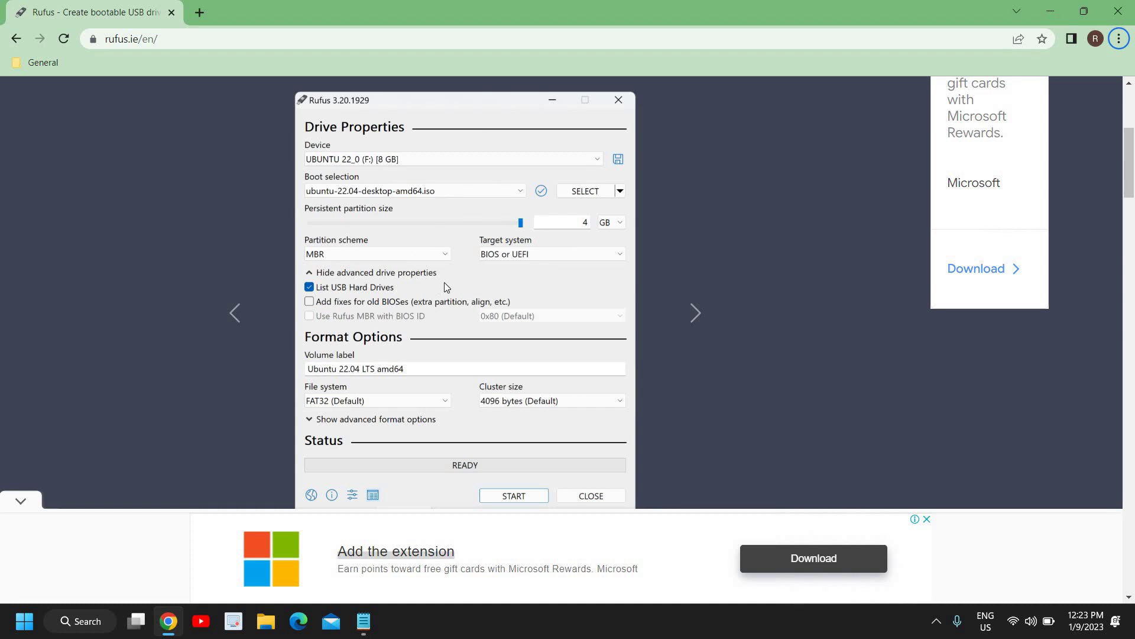
scroll(445, 287, down, 3)
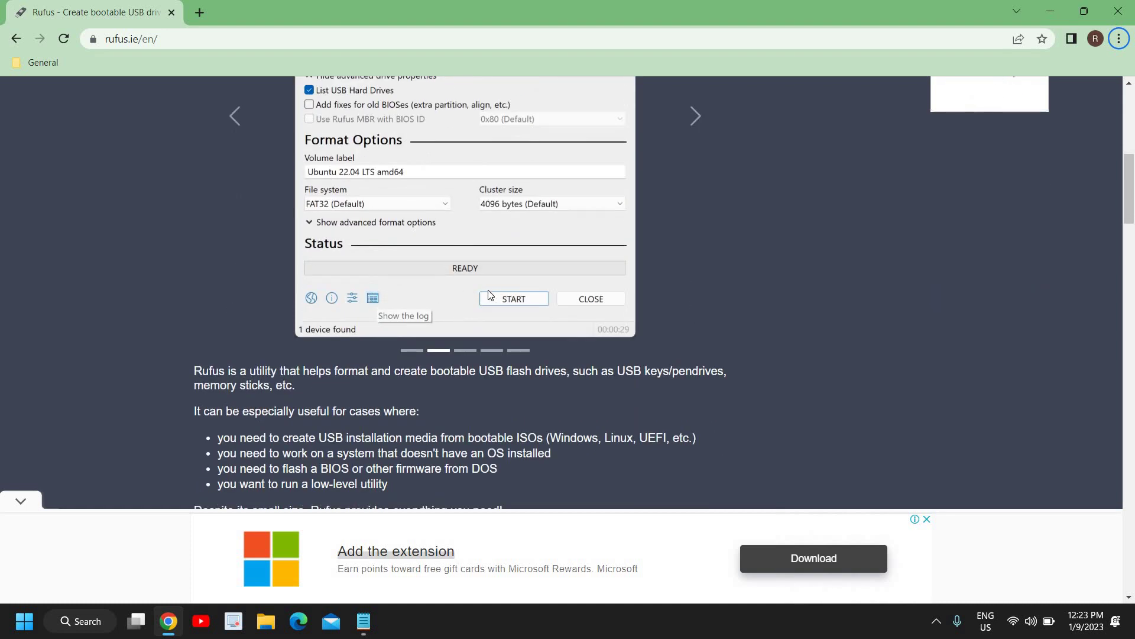
scroll(416, 300, up, 2)
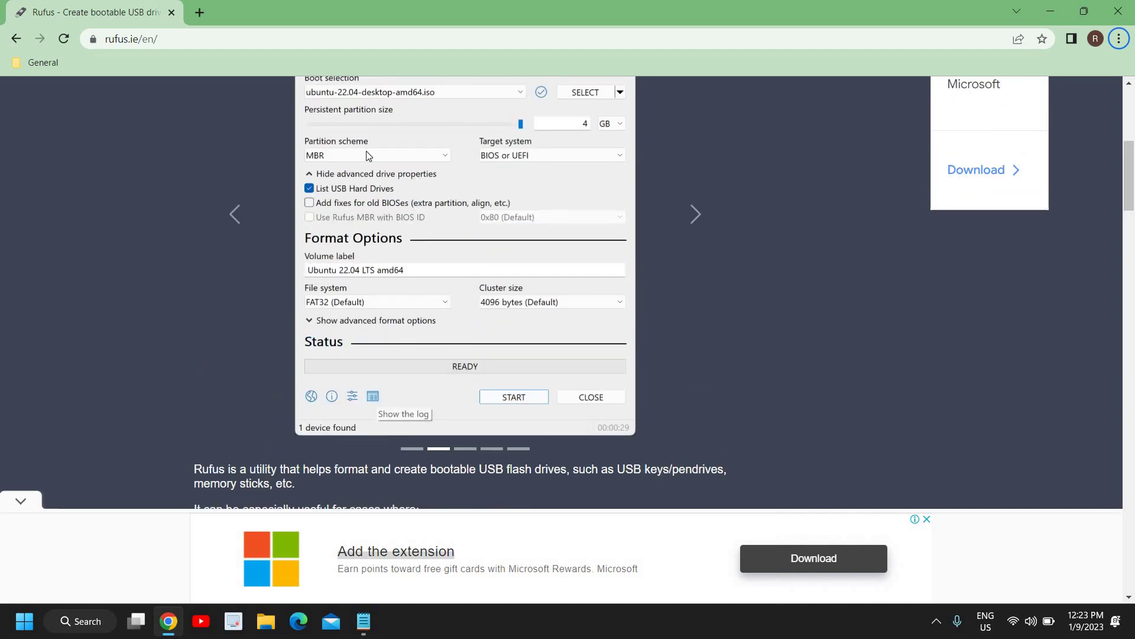
scroll(410, 211, up, 2)
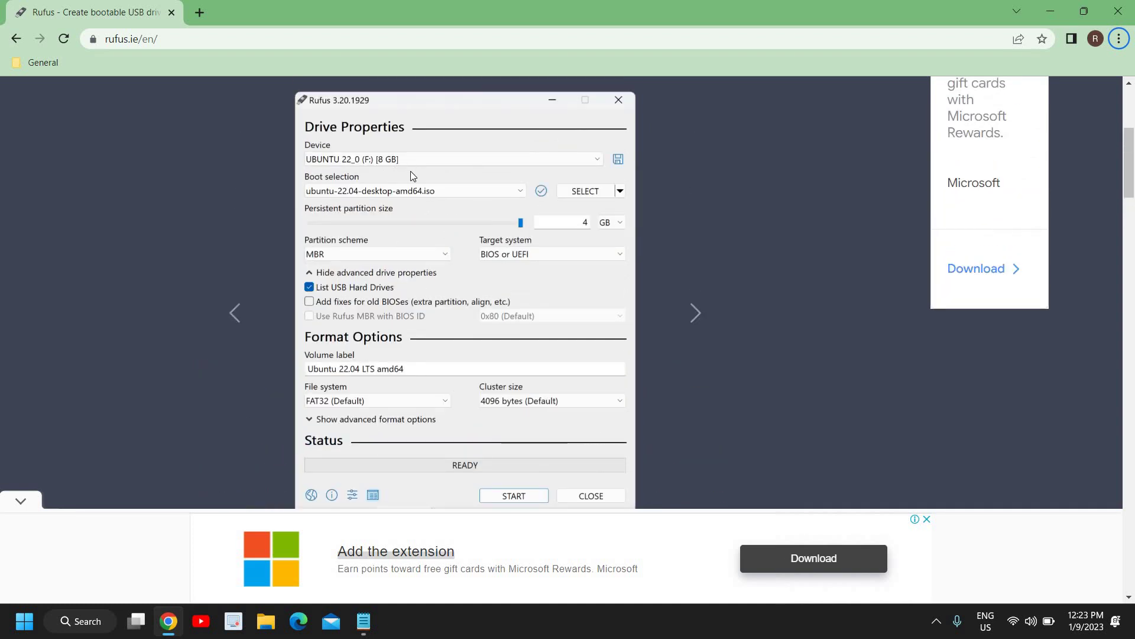
scroll(469, 346, down, 4)
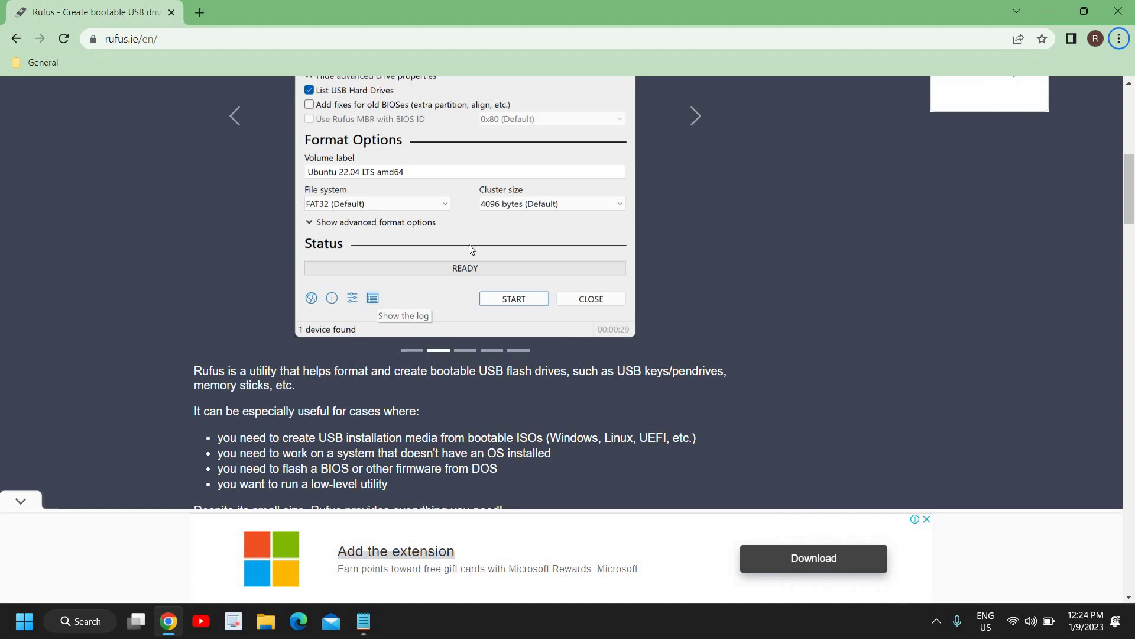
In a new tab, search 'download windows 11 iso' and open Microsoft's Download Windows 11 page.
click(199, 13)
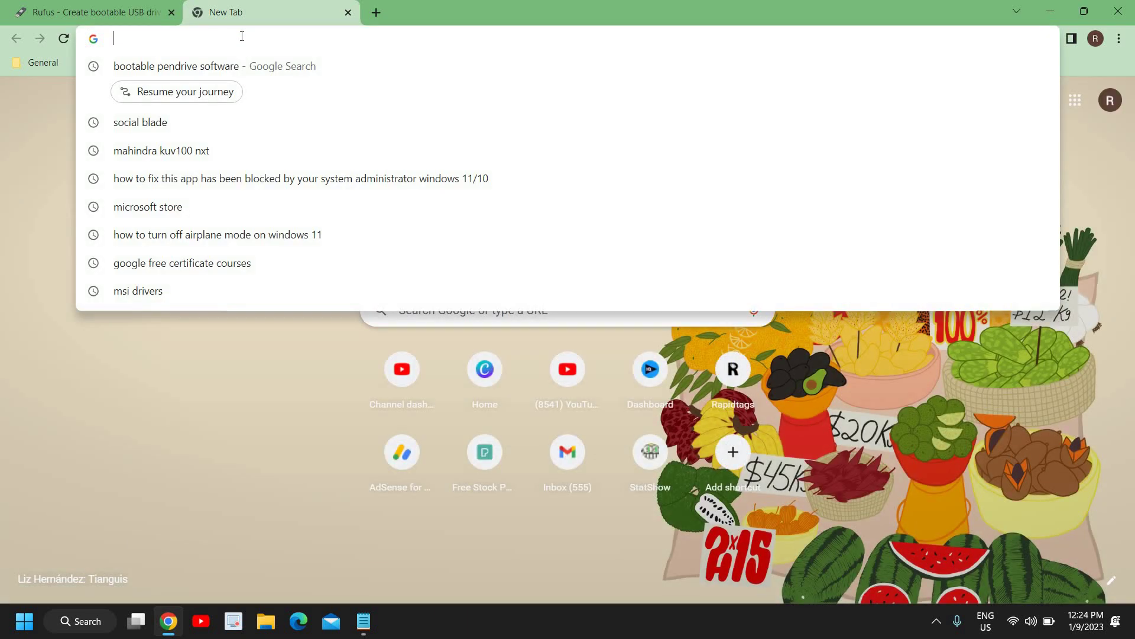
text(down)
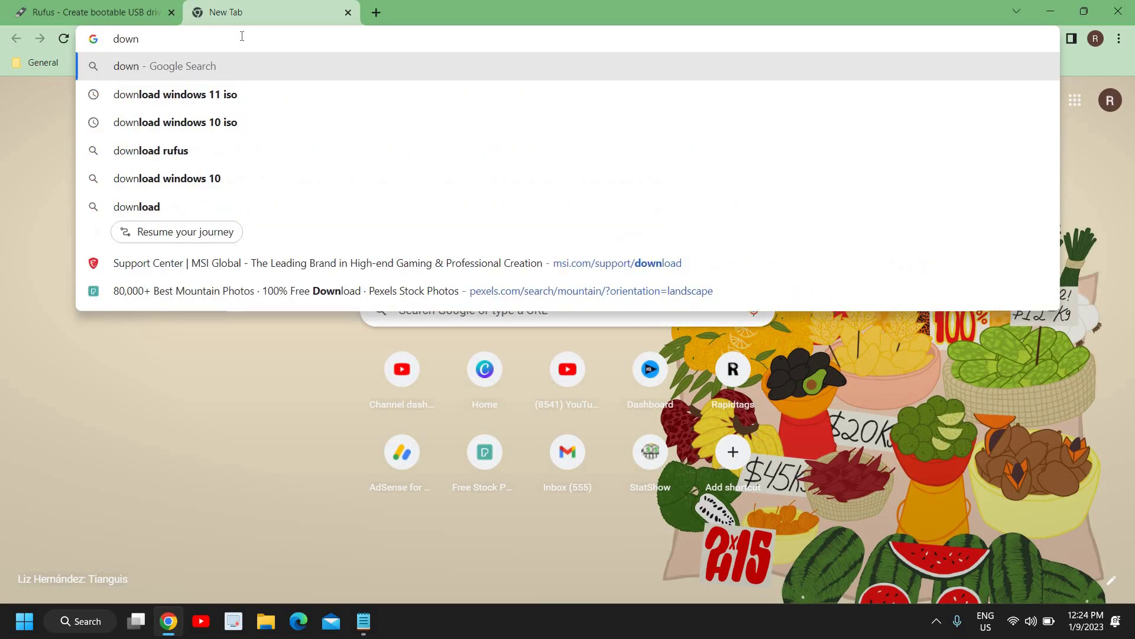
text(load window)
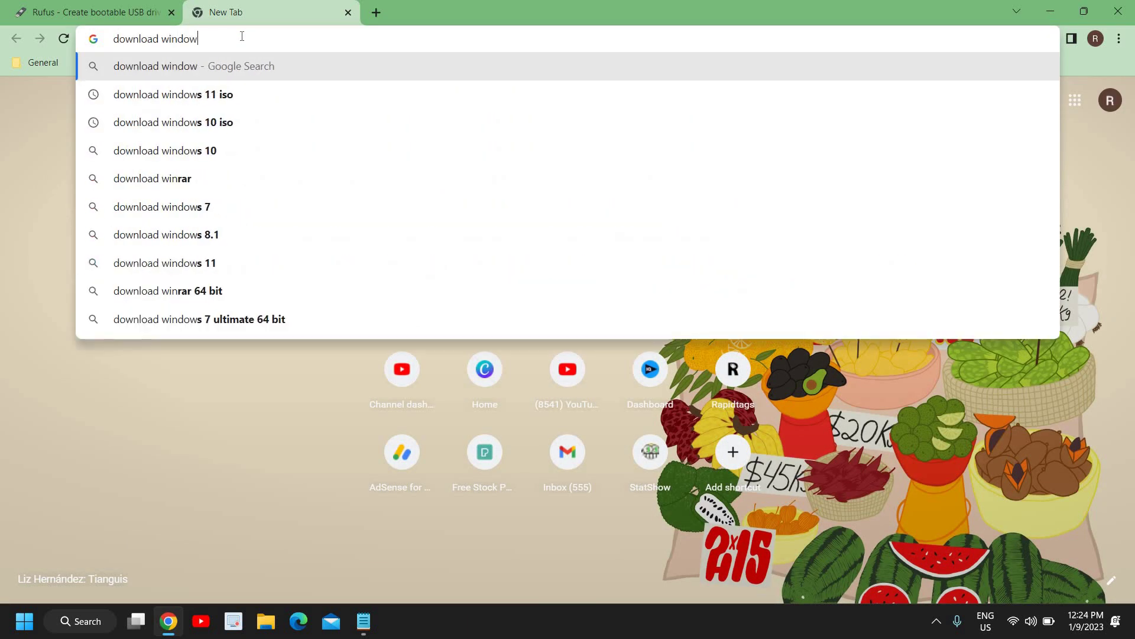
text(s 111)
key(BackSpace)
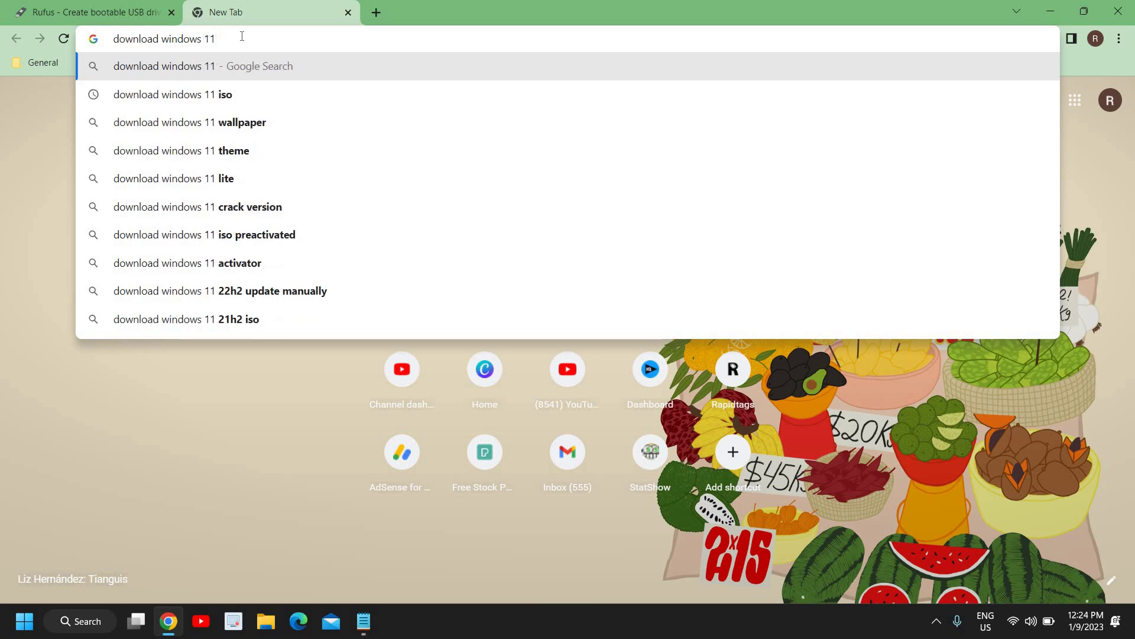
text(o)
key(BackSpace)
text(iso)
key(Return)
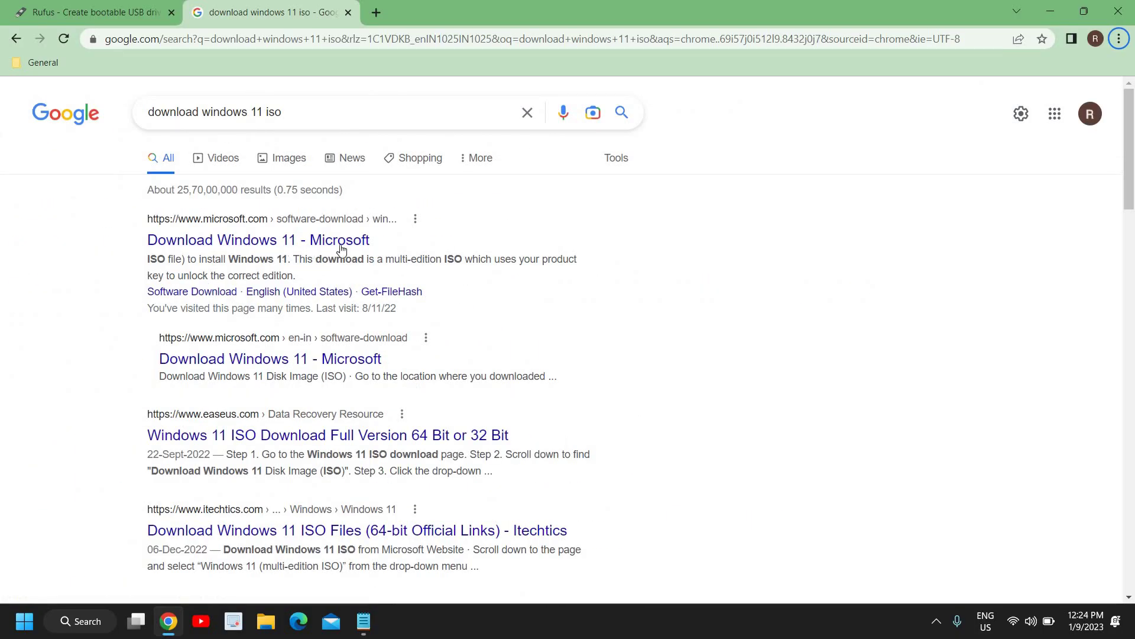
click(275, 250)
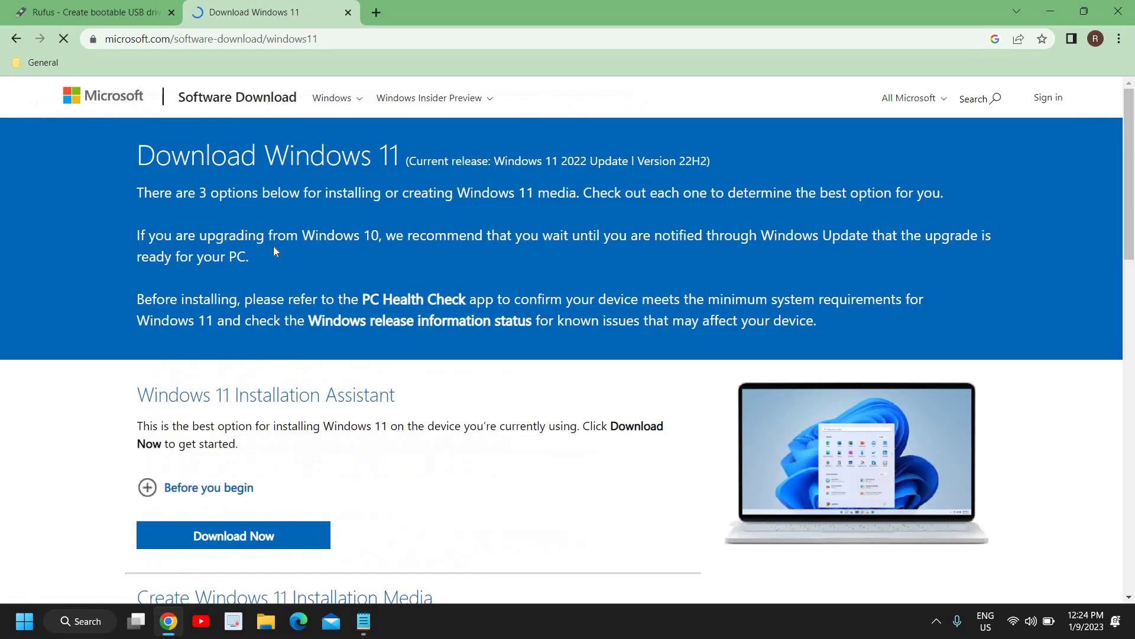
Under Download Windows 11 Disk Image (ISO), select Windows 11 (multi-edition ISO).
scroll(355, 367, down, 8)
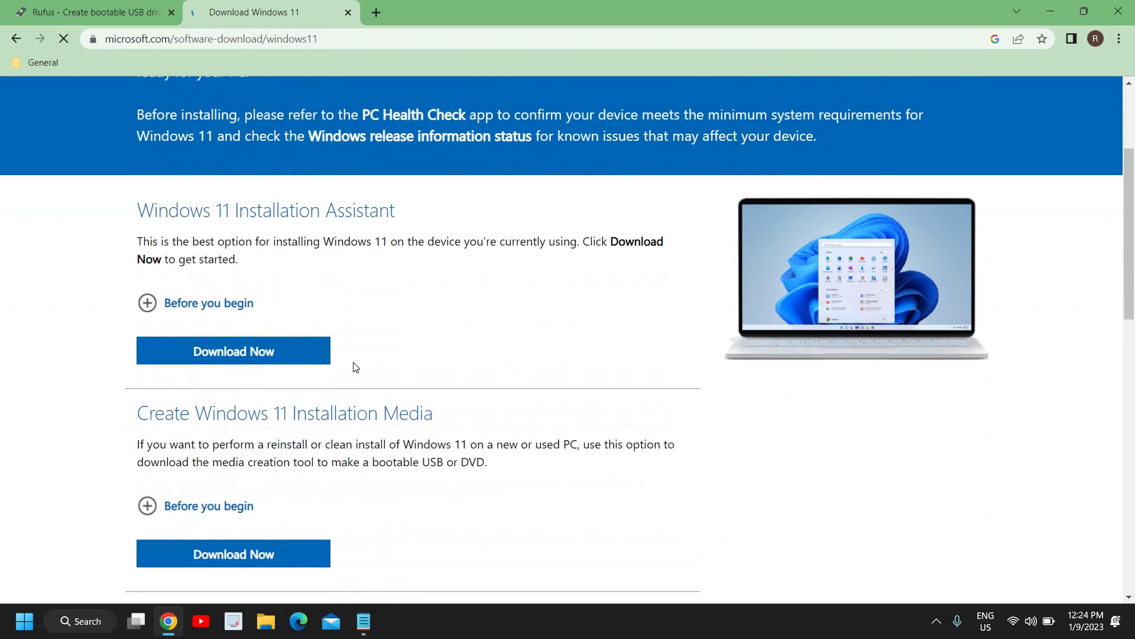
scroll(355, 366, down, 2)
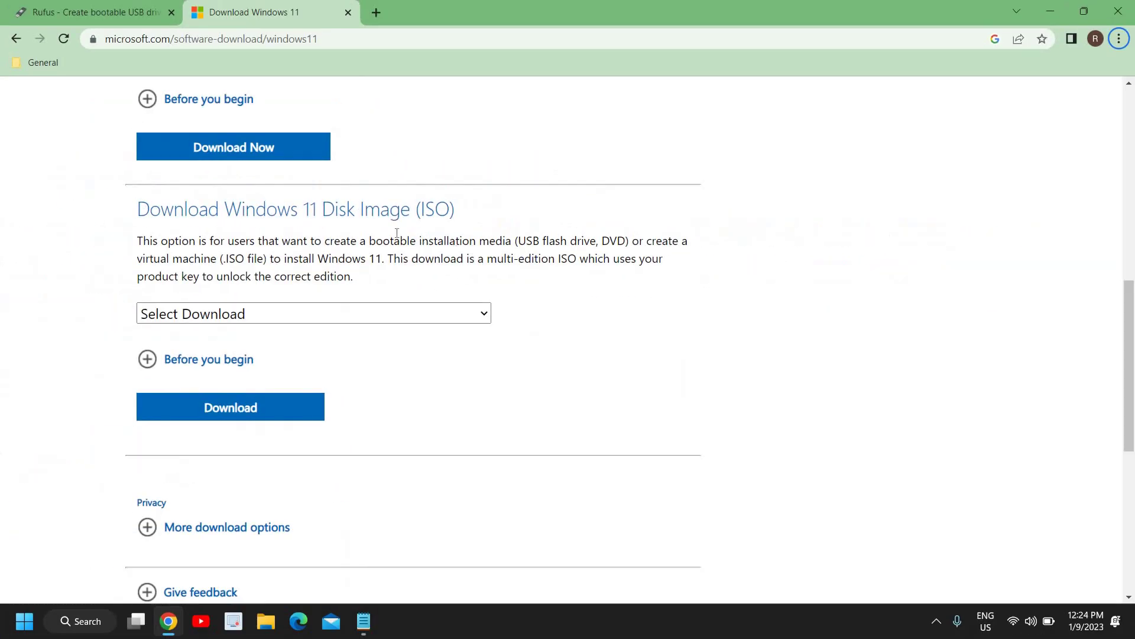
click(322, 315)
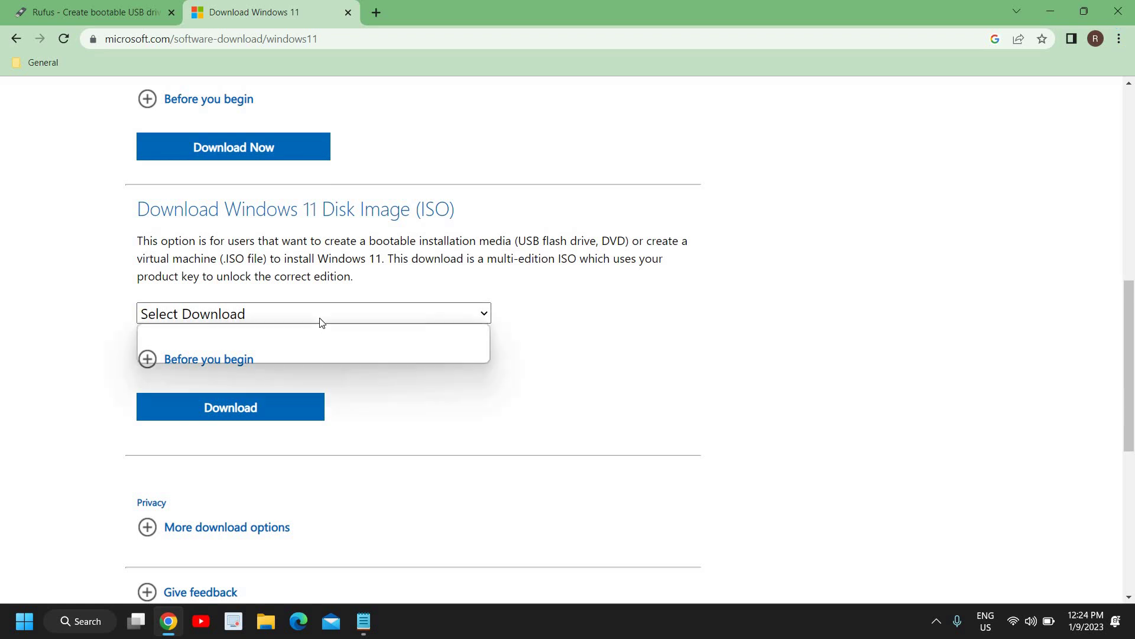
click(263, 354)
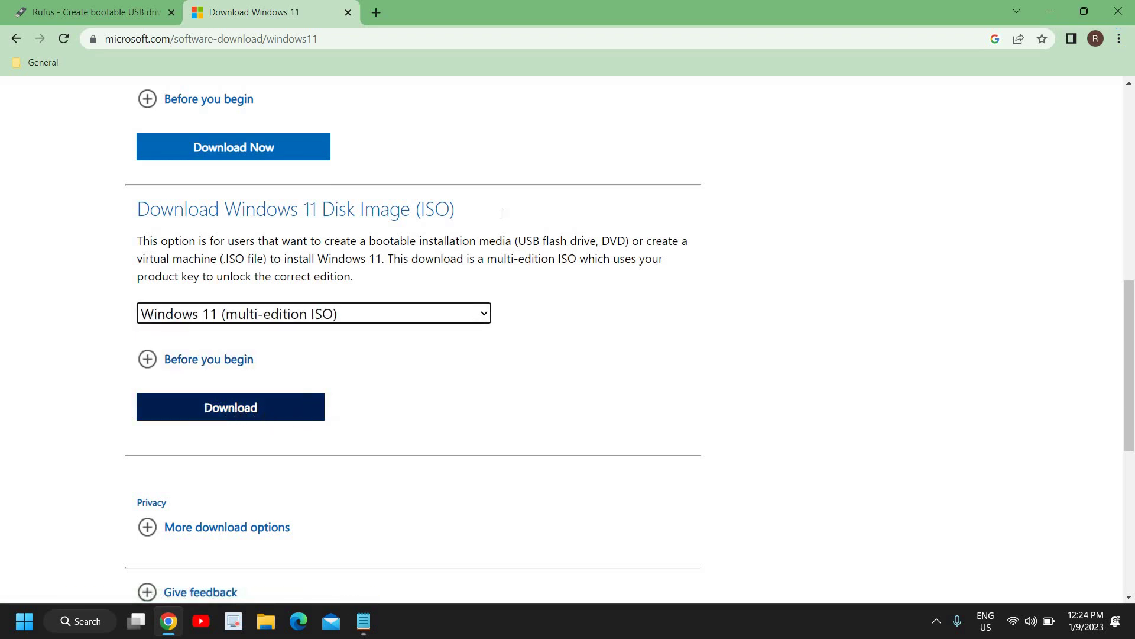
click(328, 40)
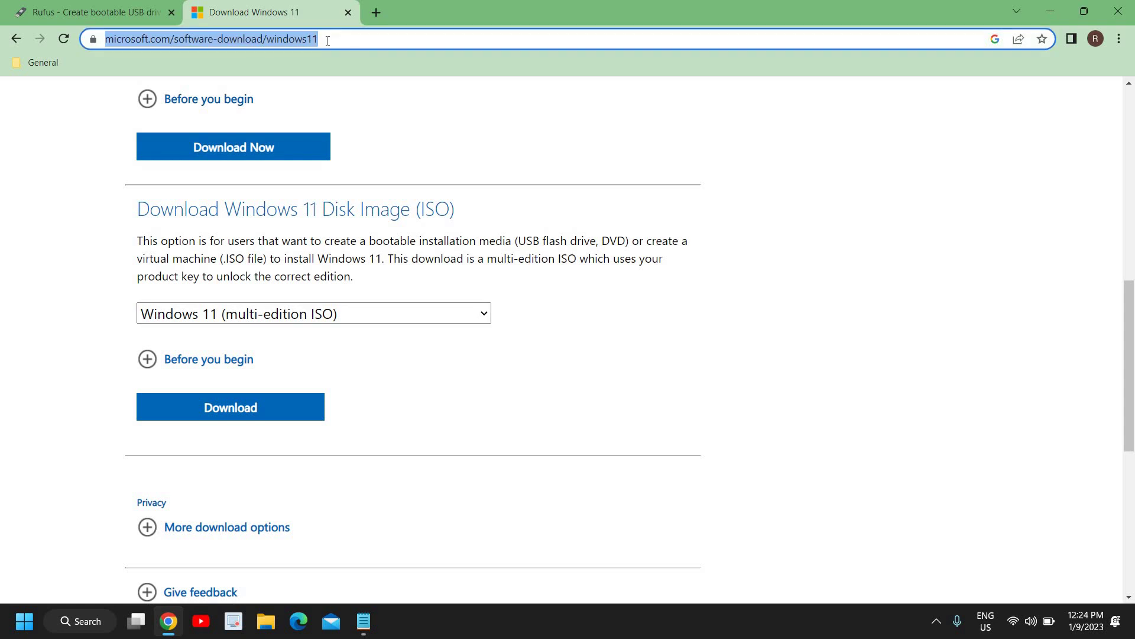
Search 'download windows 10 iso' and open Microsoft's Download Windows 10 page.
text(download )
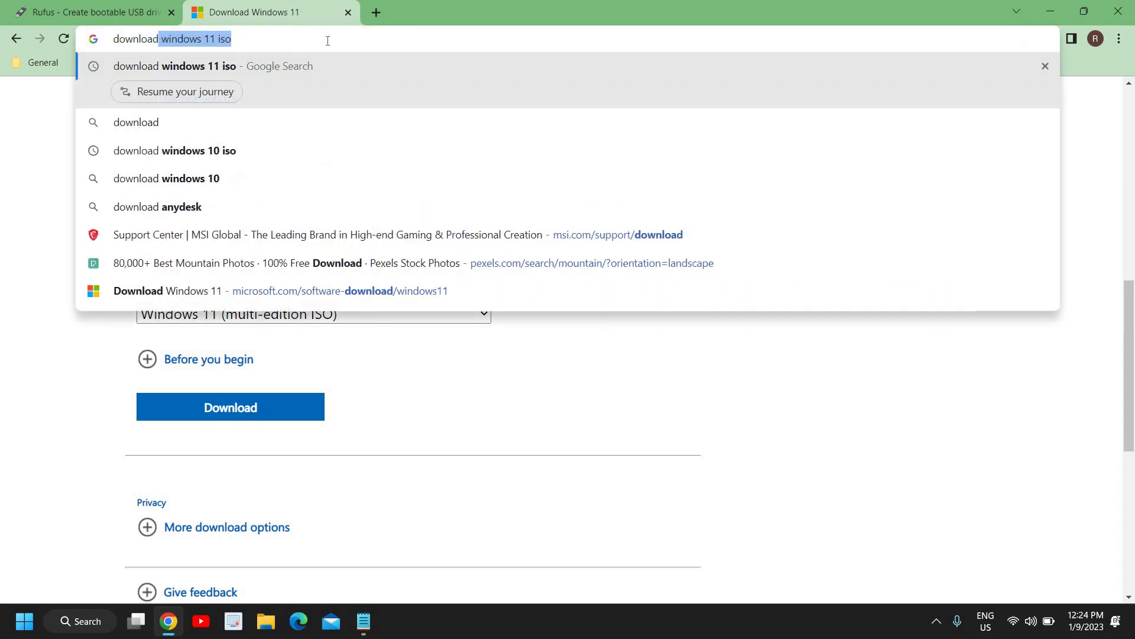
text(windows 1)
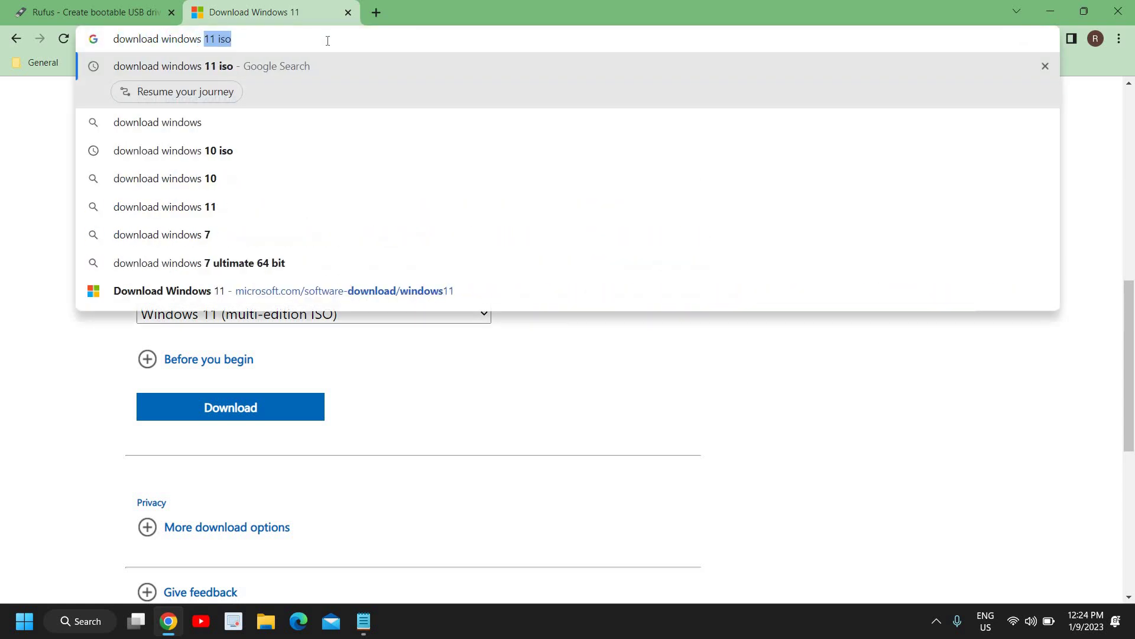
text(0 iso)
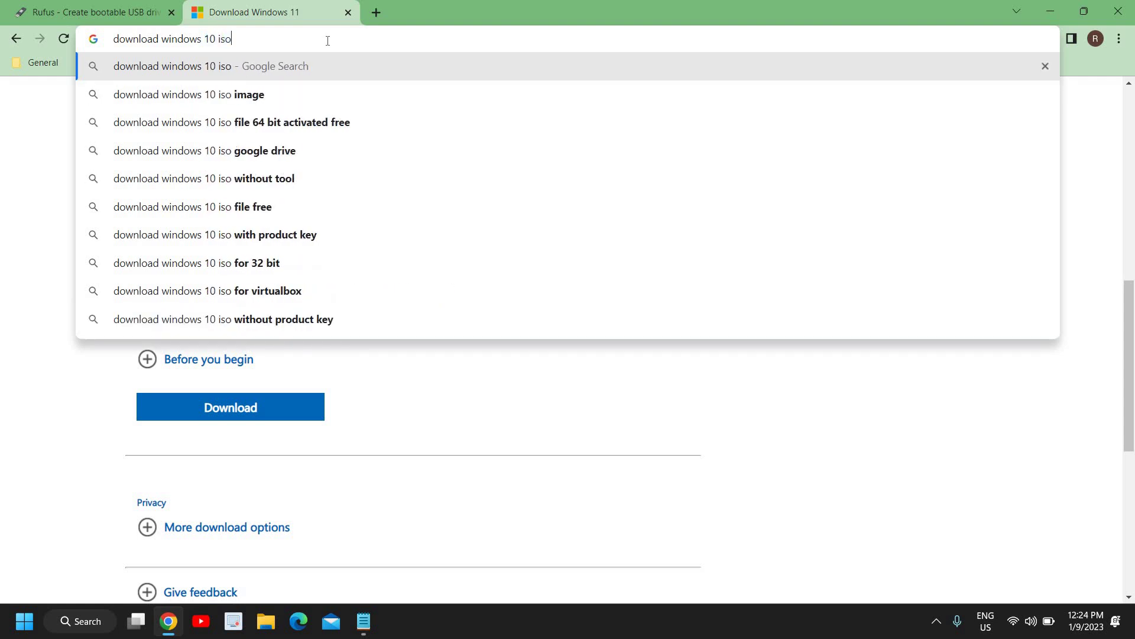
key(Return)
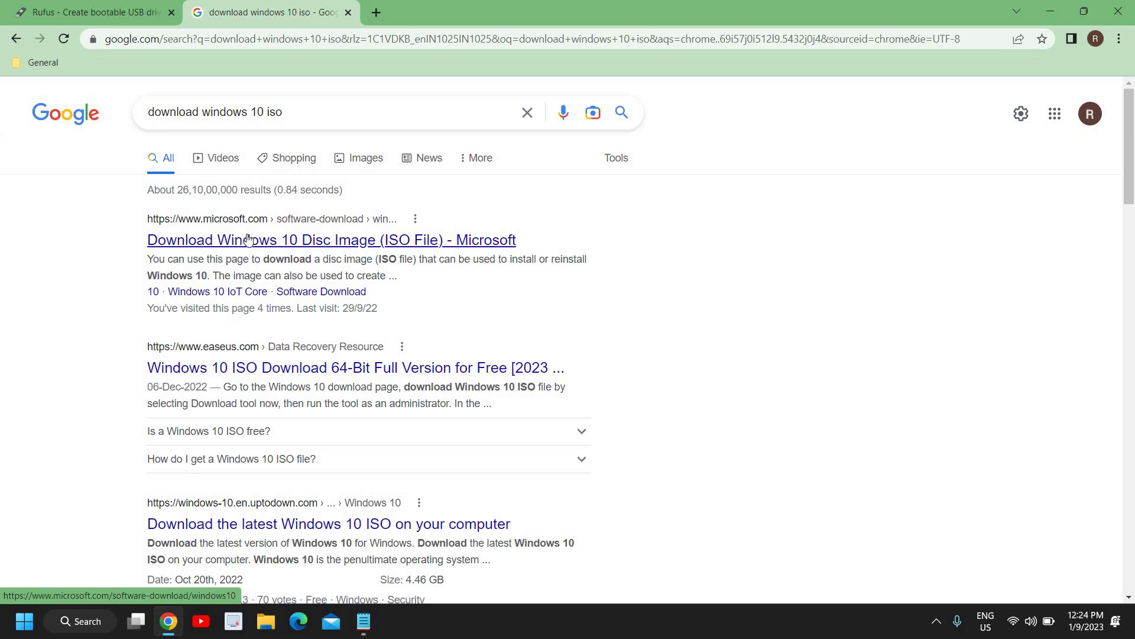
click(273, 245)
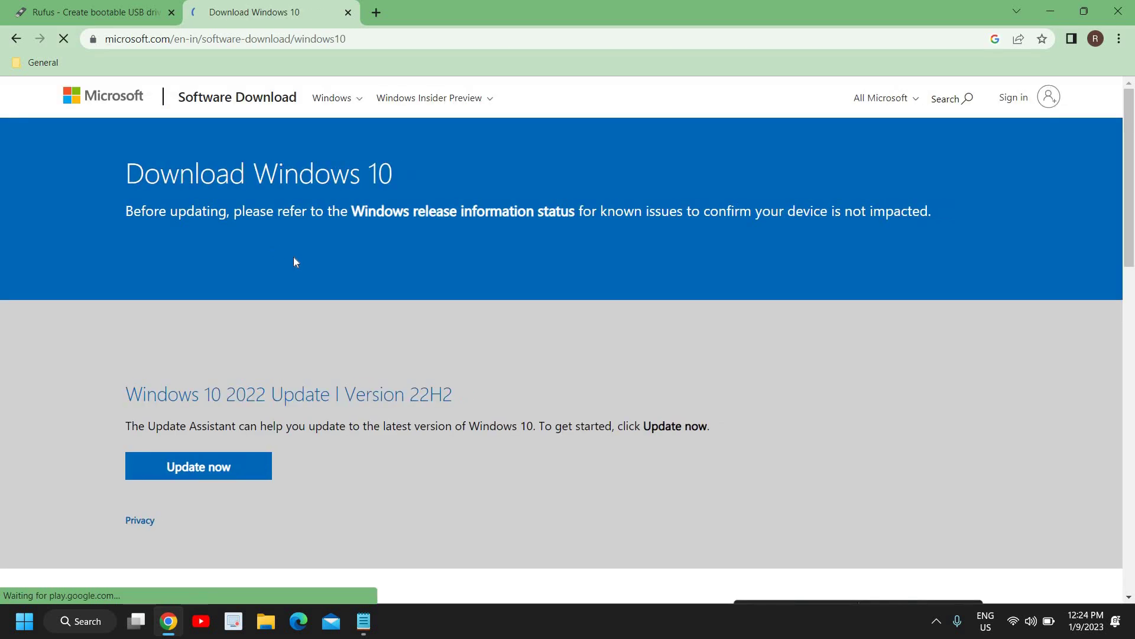
Expand the More download options section on the Windows 10 page.
scroll(332, 363, down, 7)
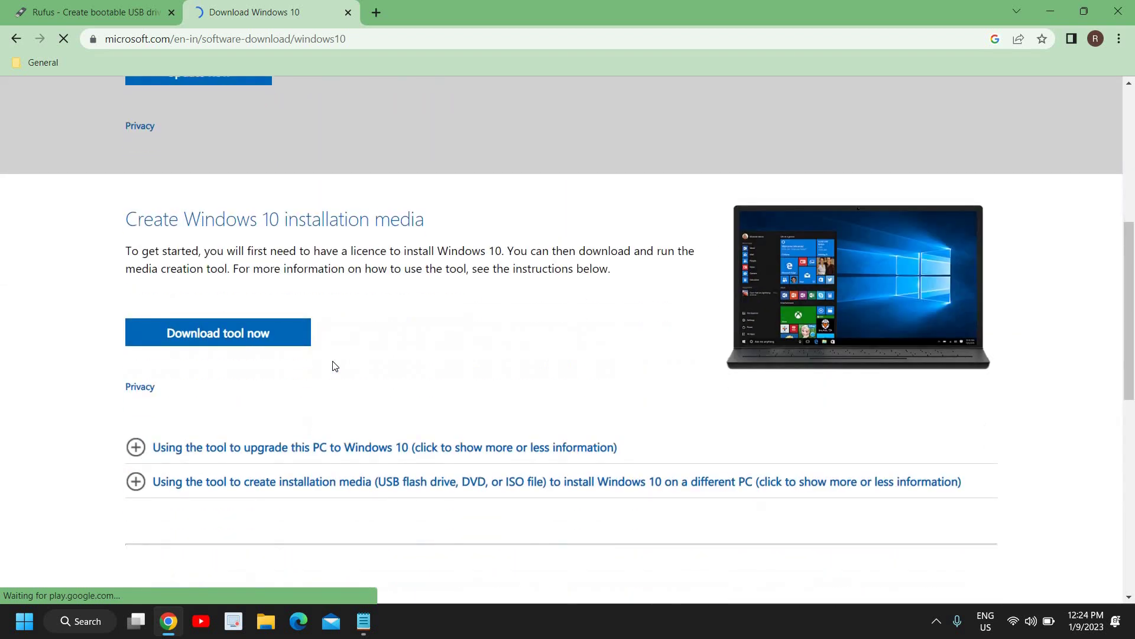
scroll(332, 365, down, 5)
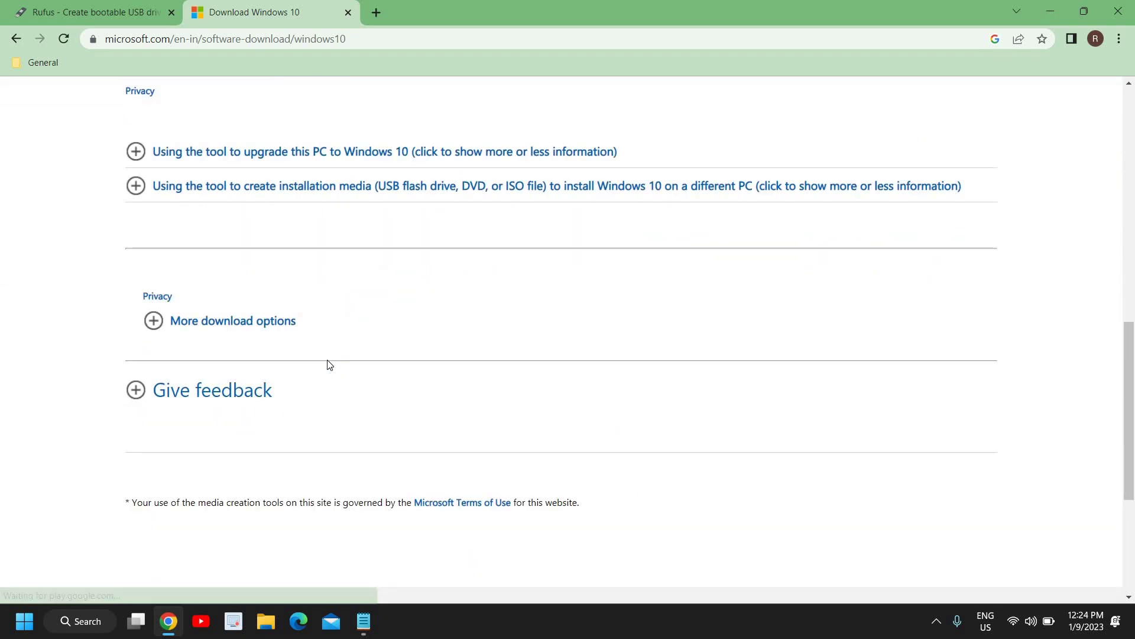
click(220, 333)
scroll(230, 346, up, 3)
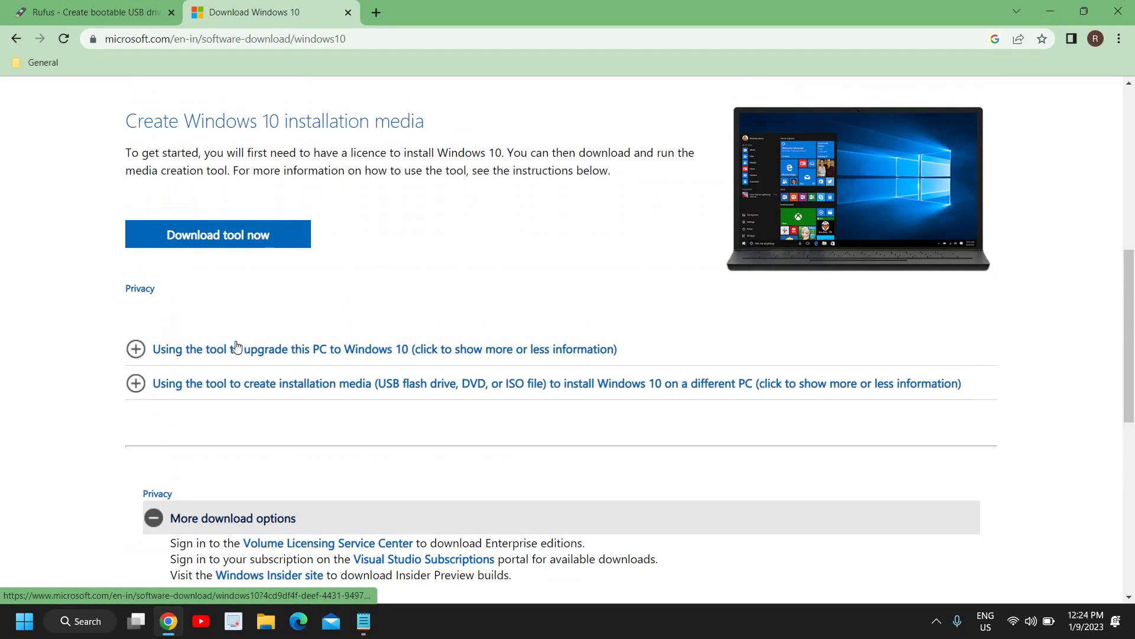
scroll(213, 294, up, 2)
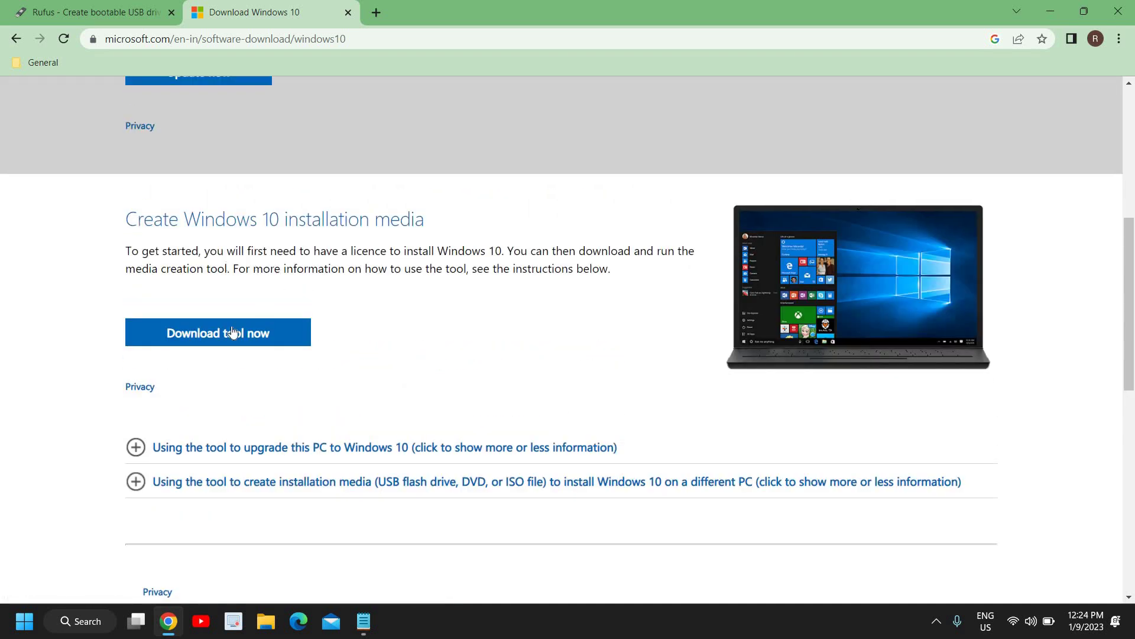
scroll(279, 394, up, 2)
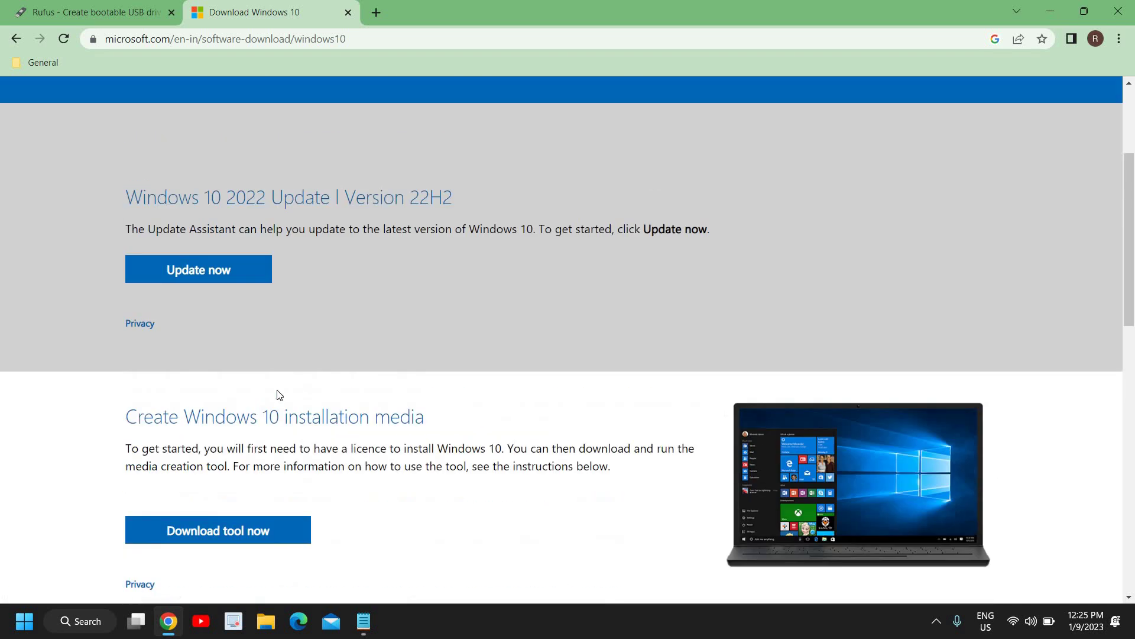
scroll(279, 394, down, 9)
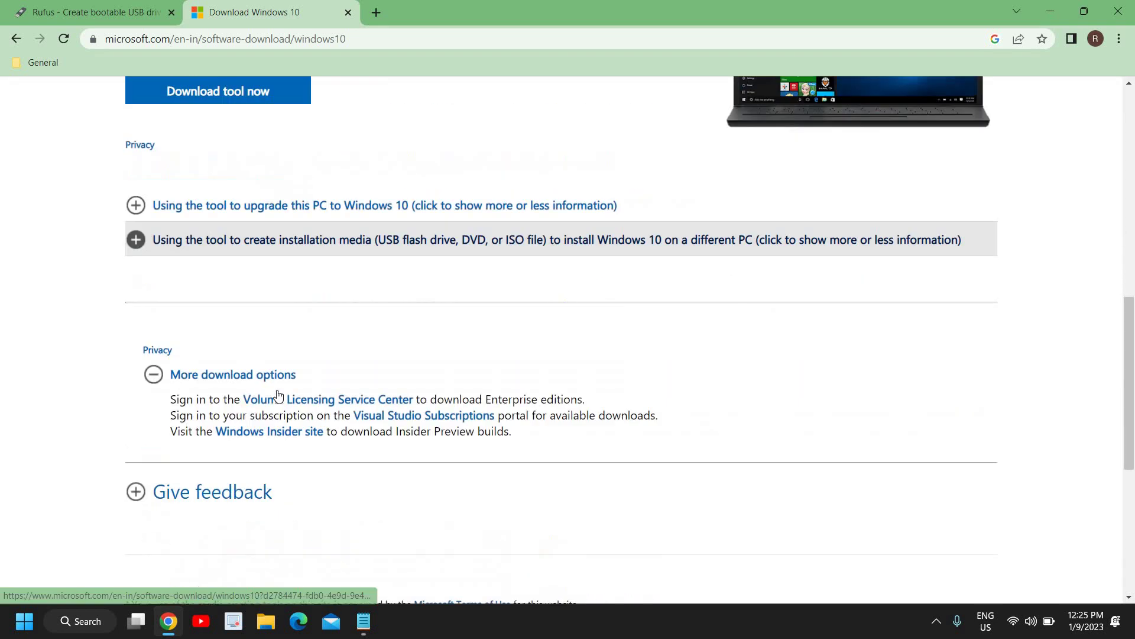
scroll(279, 395, up, 11)
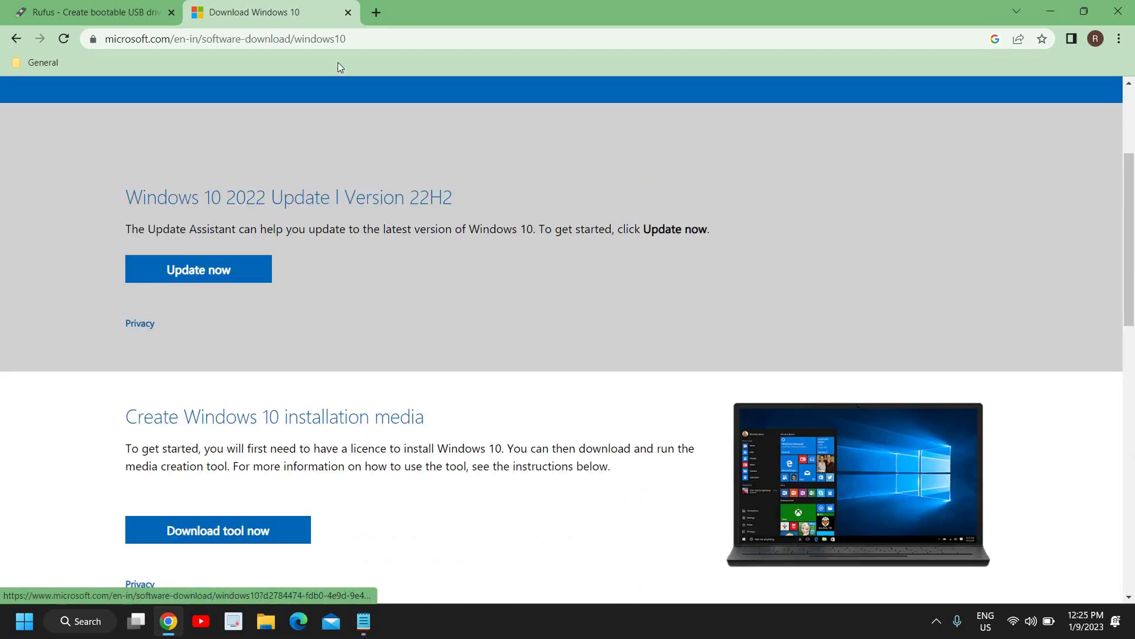
Return to the rufus.ie tab and bring the Rufus 3.20 screenshot into view.
click(95, 12)
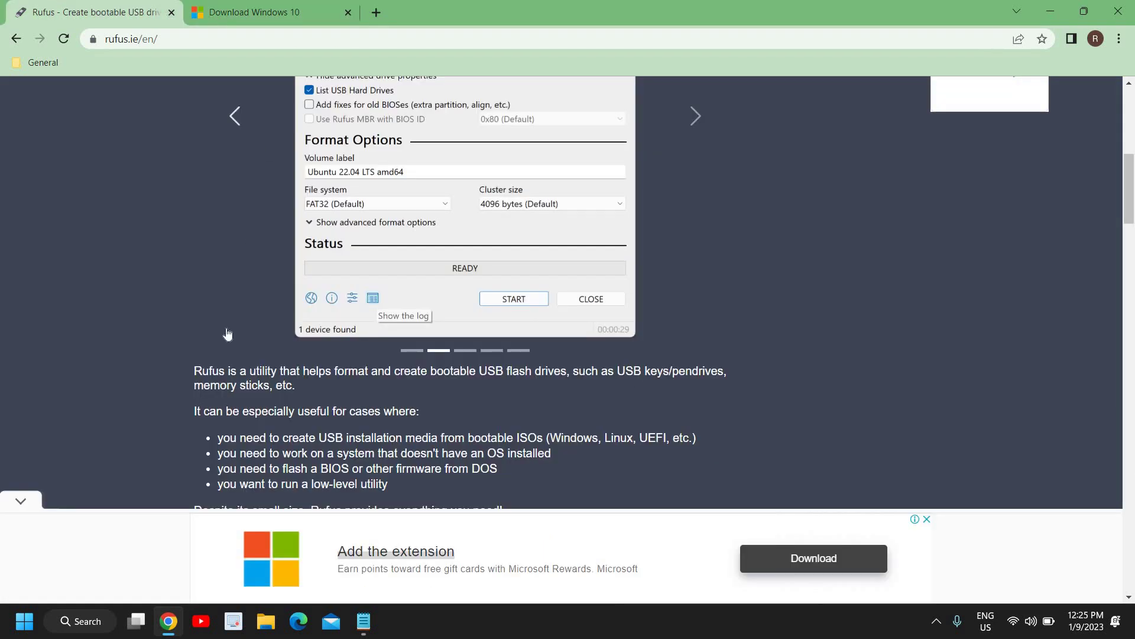
scroll(228, 335, up, 7)
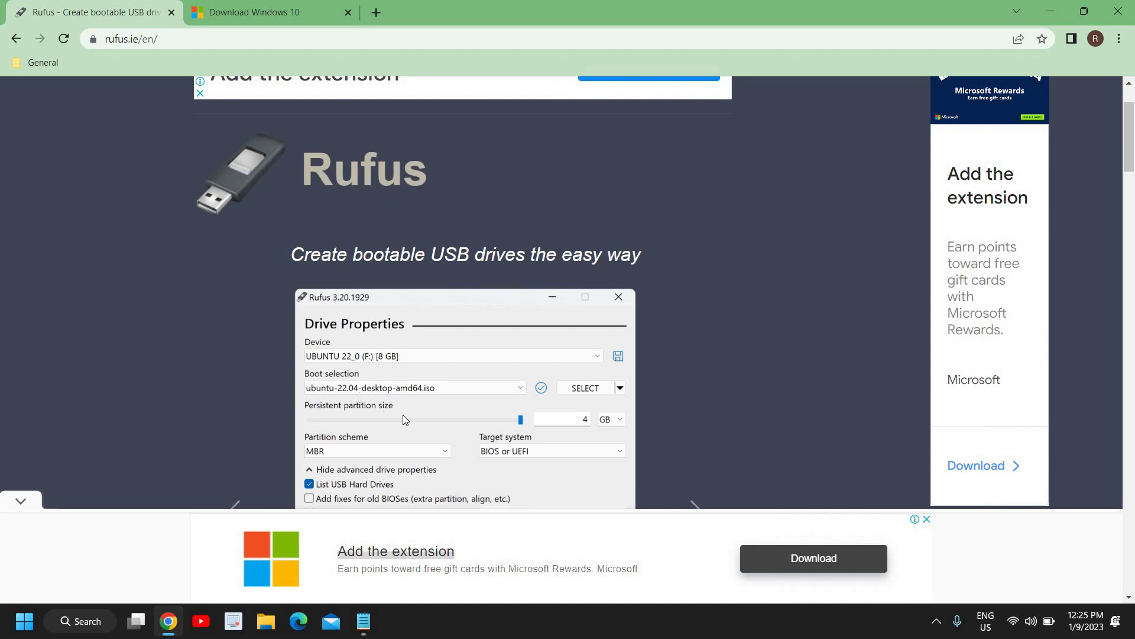
scroll(403, 415, down, 3)
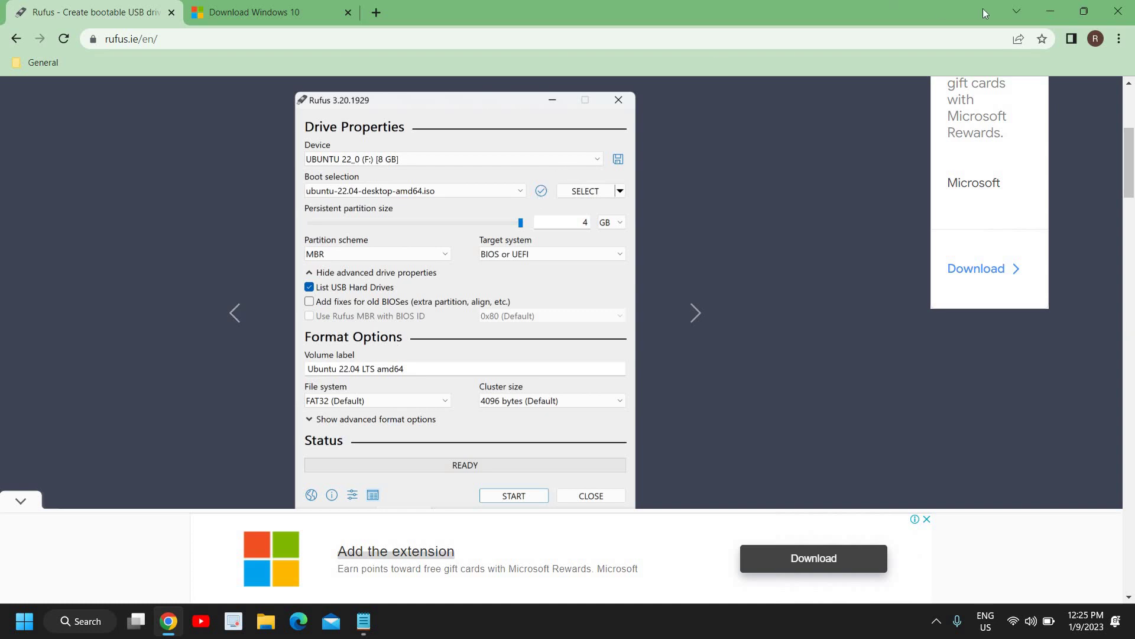
Minimize Chrome to show the Windows desktop.
click(1051, 11)
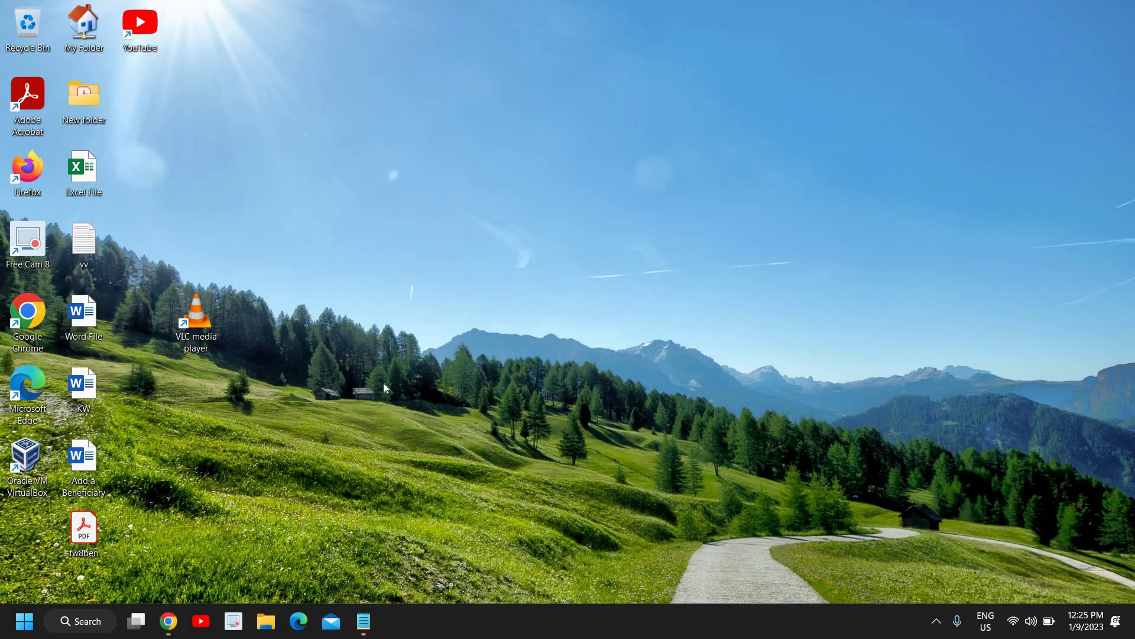